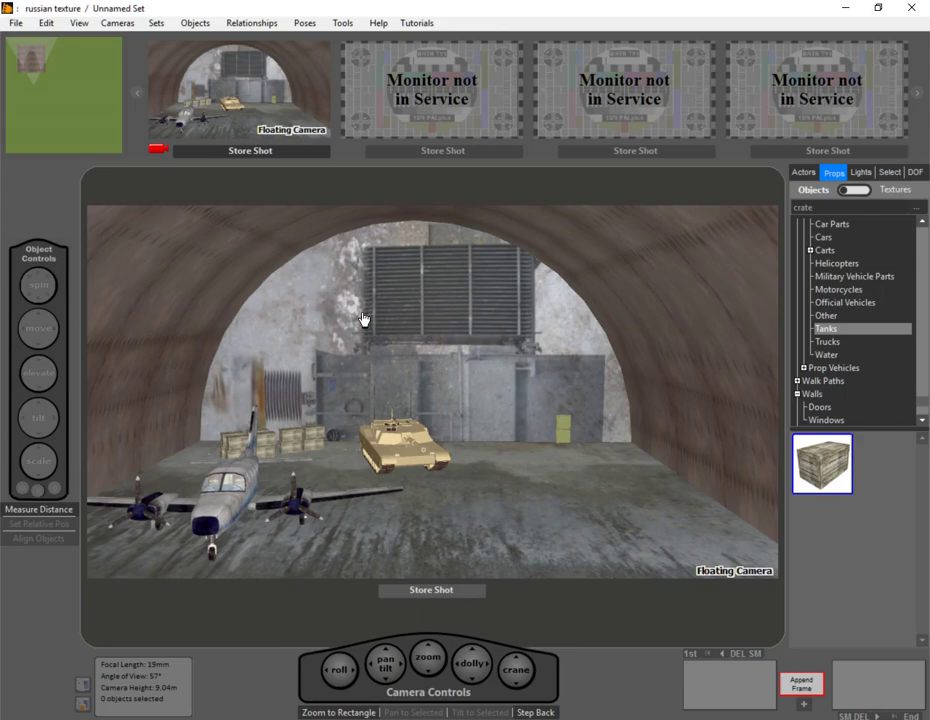
Step: Pan the Floating Camera slightly to reframe the plane, crates and tank in the hangar
mouse_move(400, 669)
left_mouse_down()
mouse_move(367, 666)
mouse_move(408, 670)
mouse_move(367, 670)
mouse_move(400, 671)
left_mouse_up()
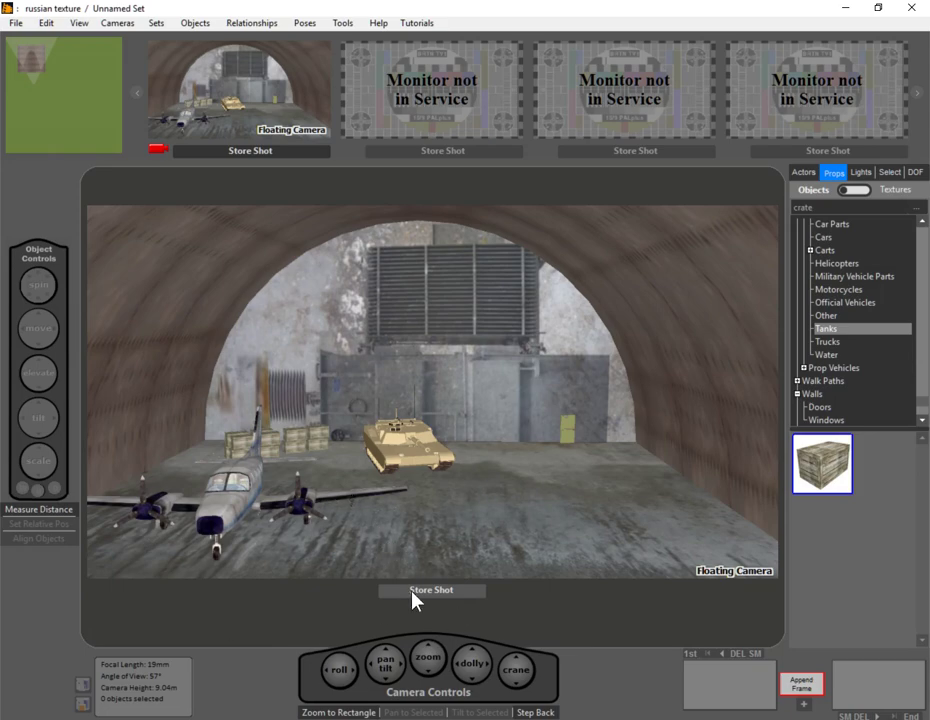
Step: Place a second camera on empty blueprint ground, viewing open grass at 1.66 m height
left_click(110, 128)
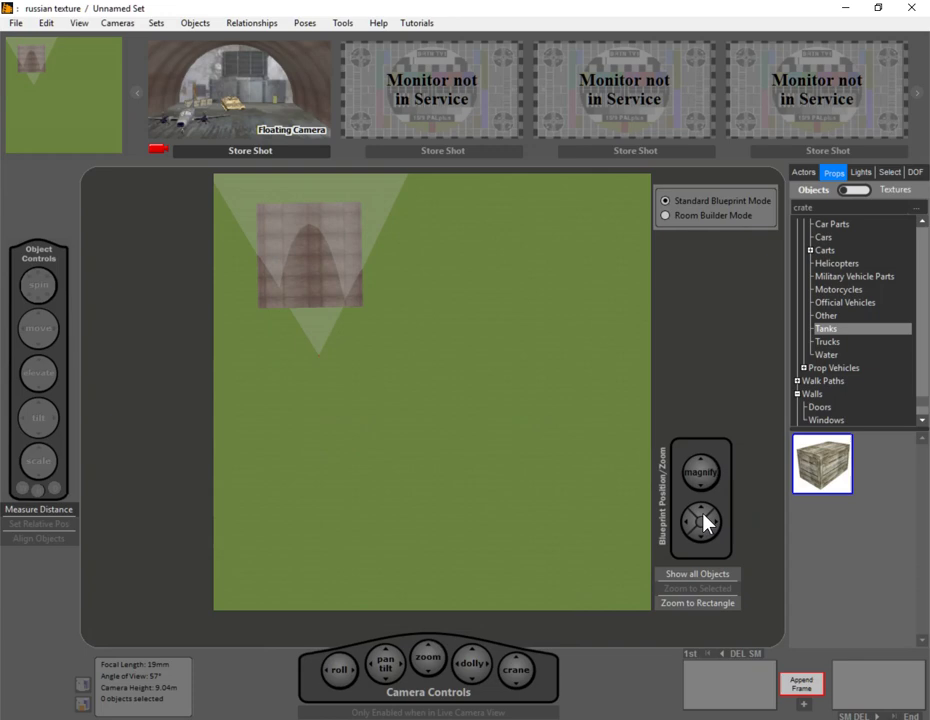
left_click_drag(702, 527, 707, 505)
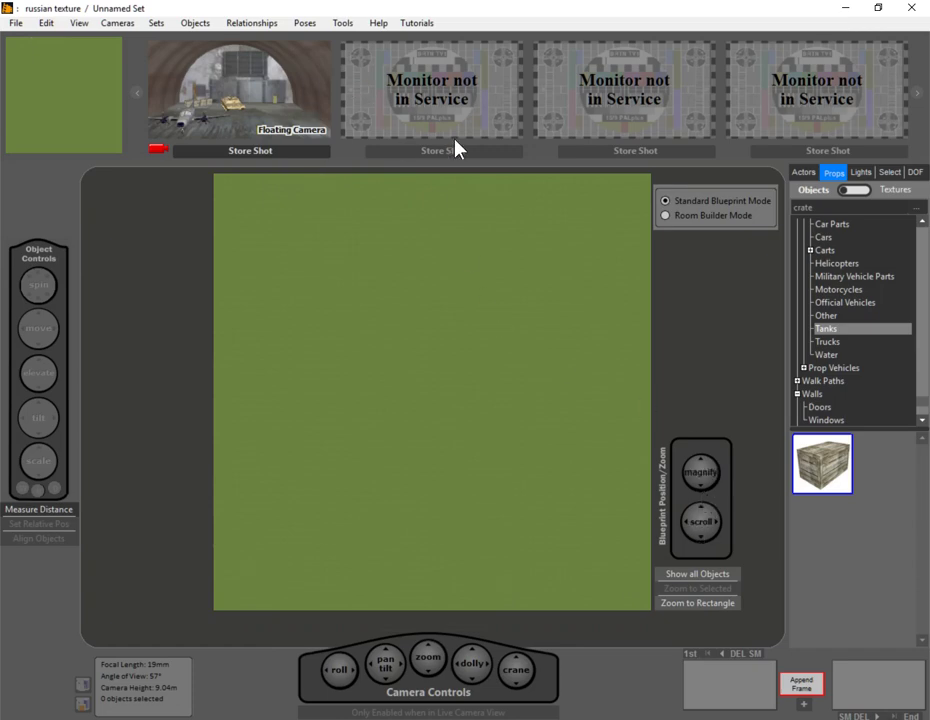
left_click(431, 573)
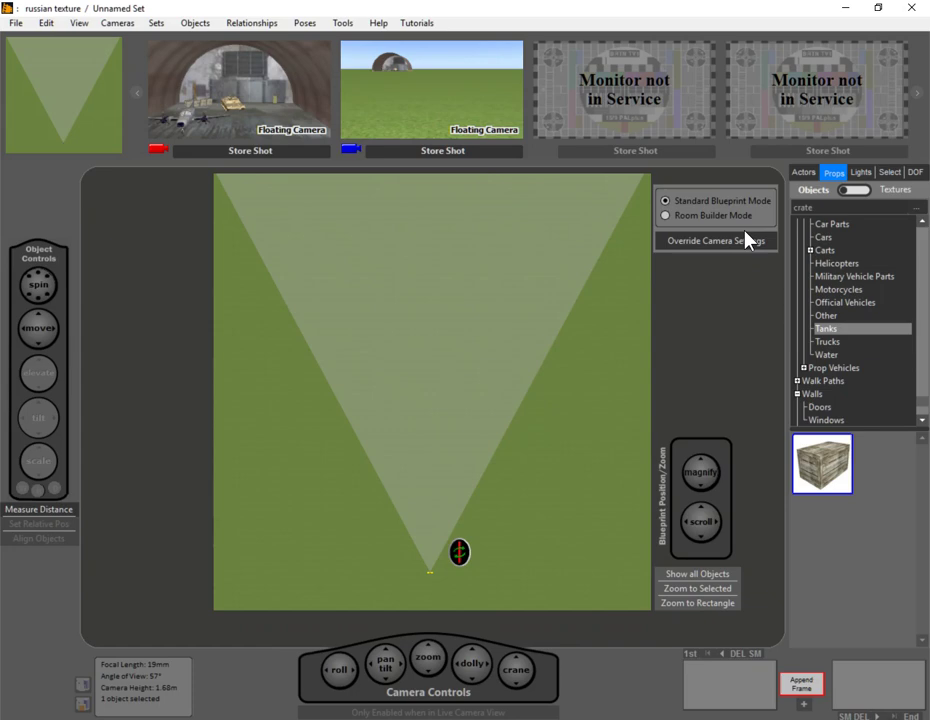
Step: Drop the Camera Equipment 'Green Screen for live compositing' prop in front of Camera B
left_click(921, 219)
left_click_drag(921, 220, 922, 224)
left_click(830, 264)
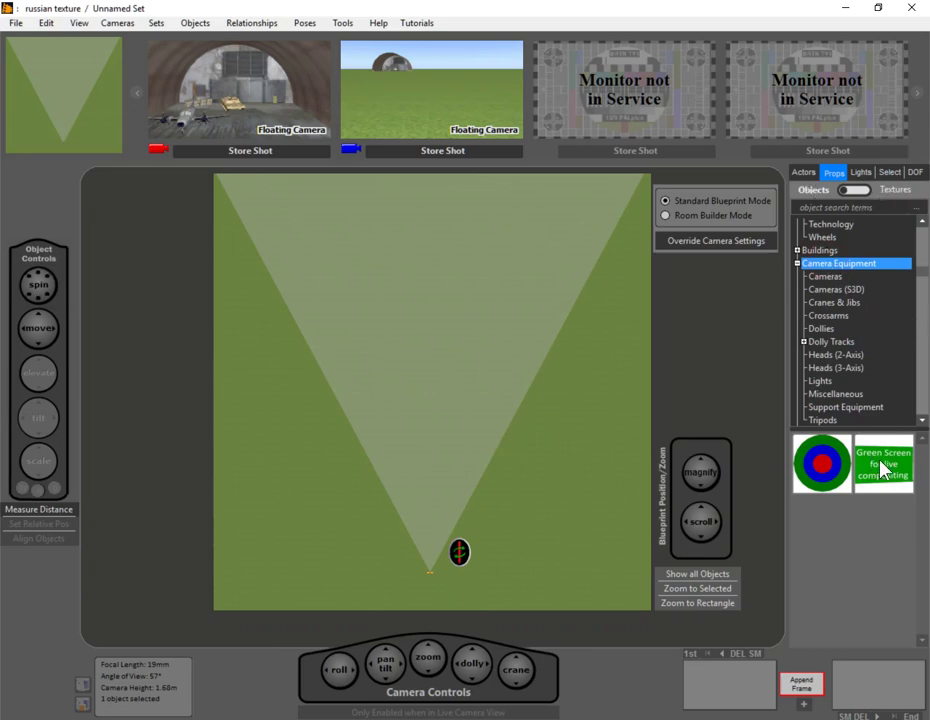
left_click_drag(866, 462, 437, 415)
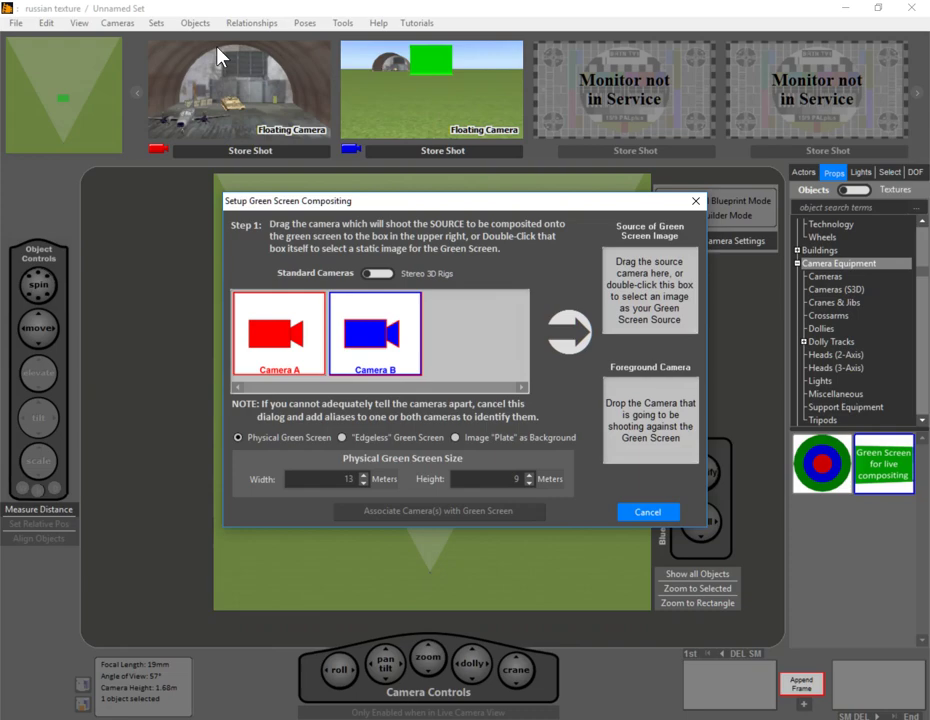
Step: Set Camera A as source, Camera B as foreground, width 30, and associate both cameras
left_click_drag(239, 316, 642, 296)
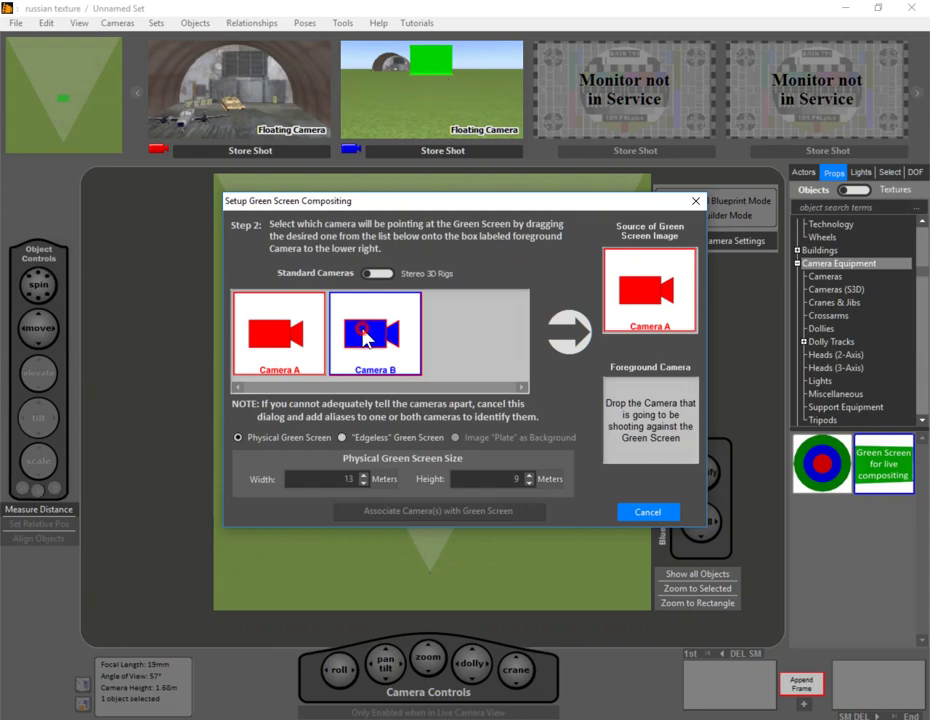
left_click_drag(366, 340, 648, 425)
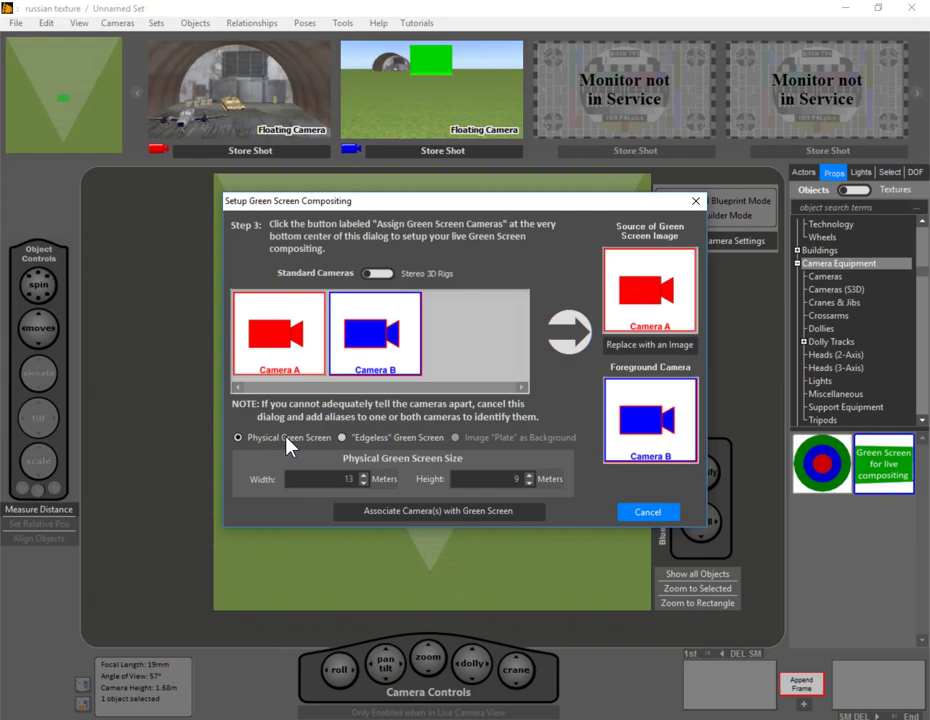
left_click(364, 476)
left_click(364, 476)
double_click(364, 476)
left_click(364, 476)
double_click(364, 476)
double_click(364, 476)
left_click(364, 476)
double_click(364, 476)
left_click(364, 477)
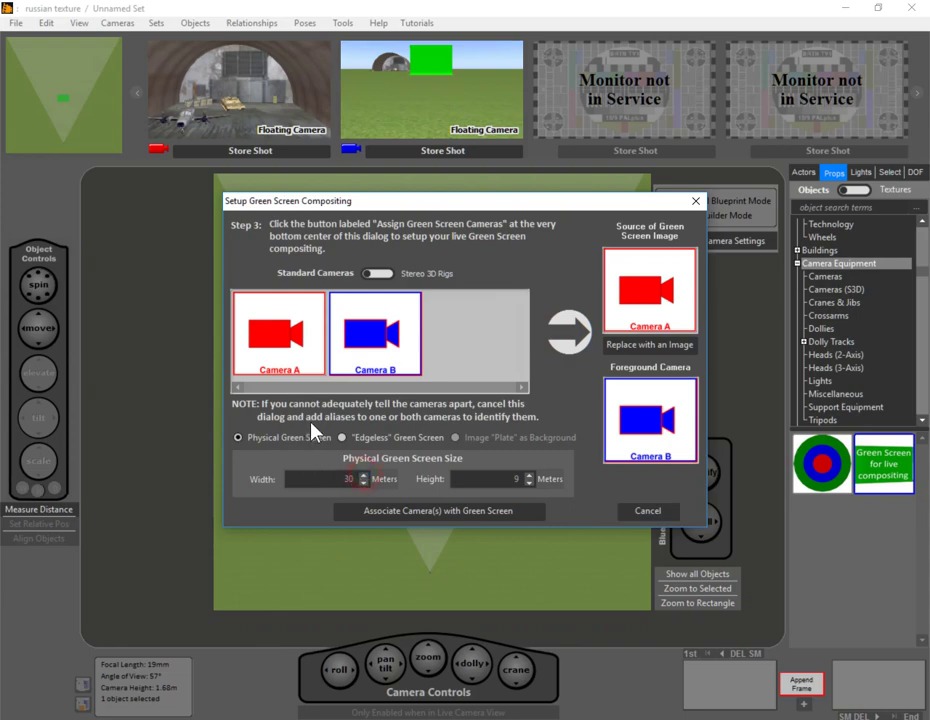
left_click(500, 514)
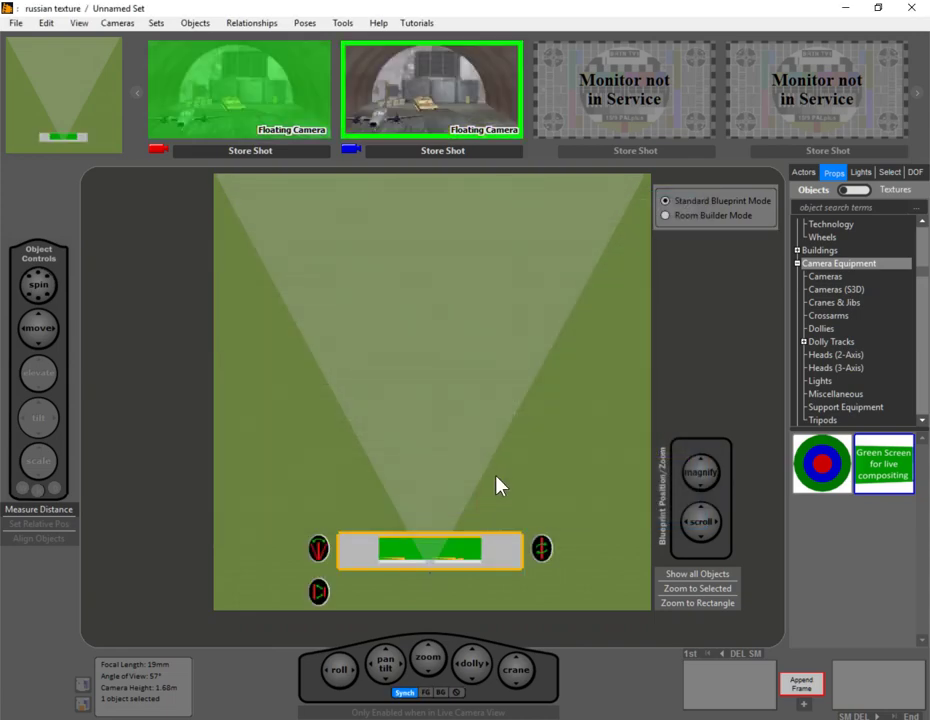
Step: Check Camera B's live composite, then pull Camera B back a short distance from the screen
left_click(437, 107)
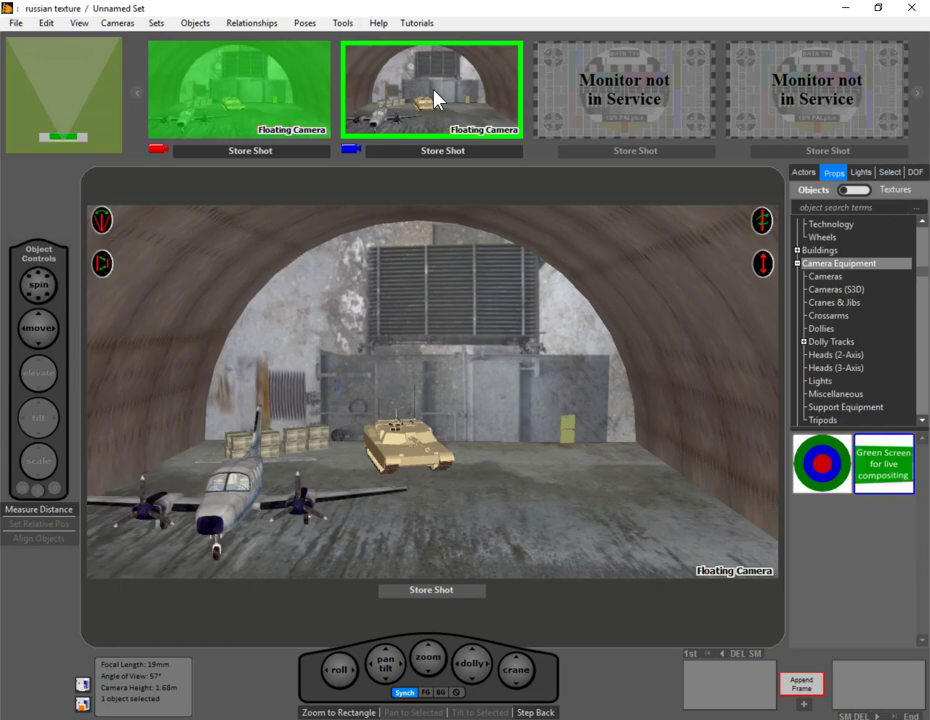
left_click(104, 121)
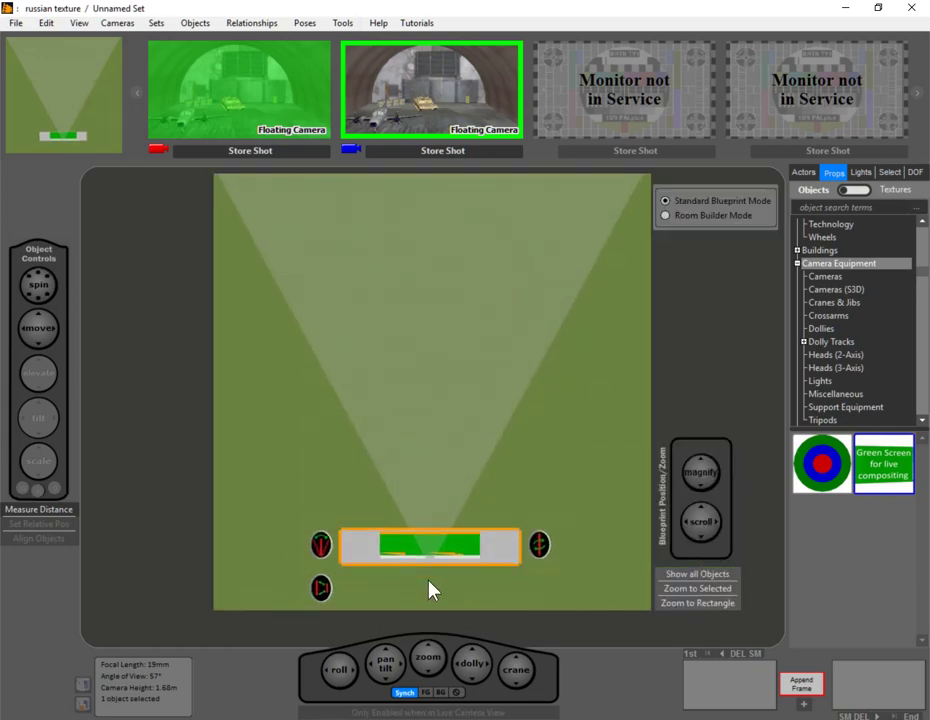
left_click_drag(409, 575, 457, 604)
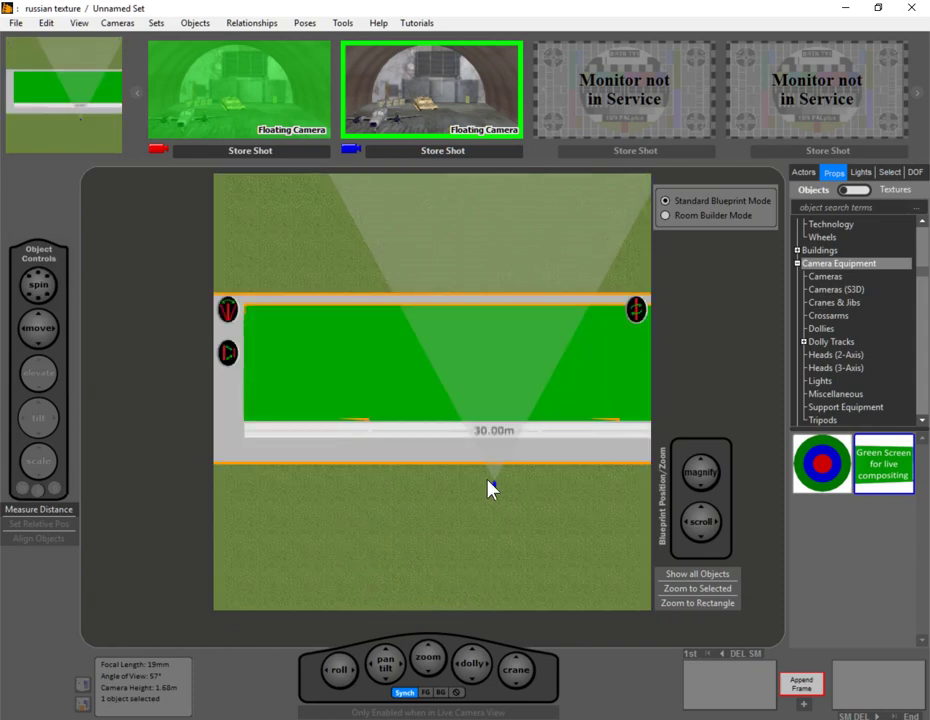
scroll(465, 544, "down", 2)
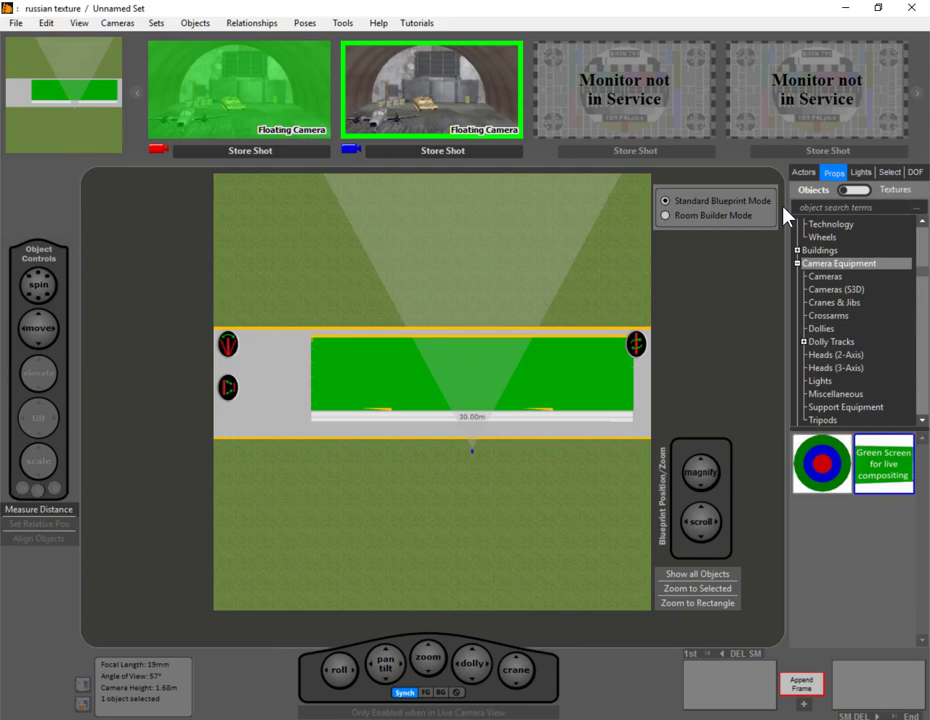
Step: Place a male actor on the green screen and move him deeper into the hangar
left_click(805, 174)
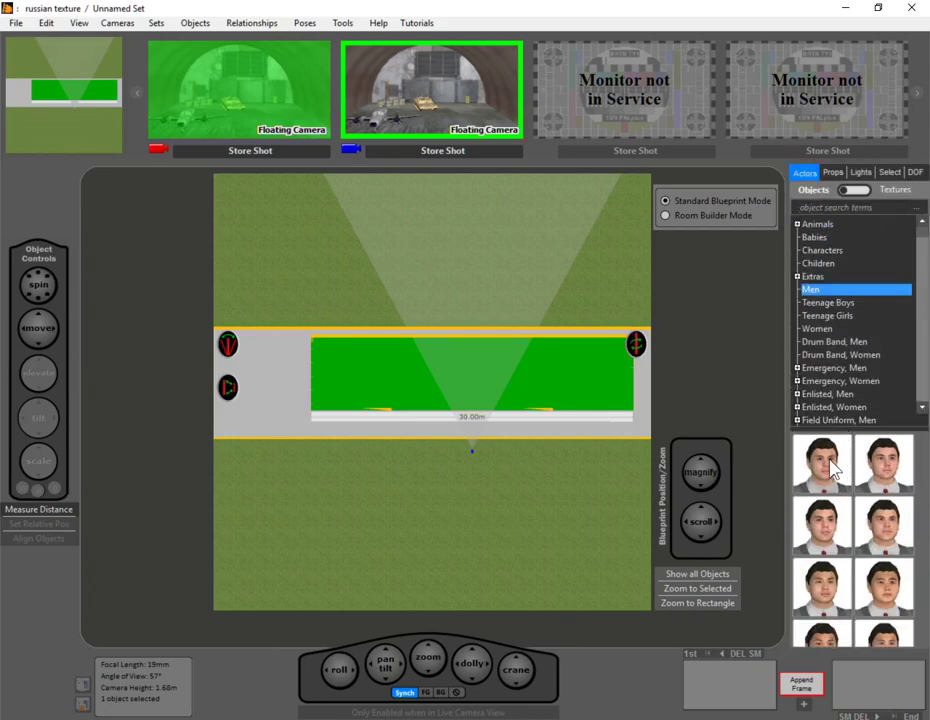
left_click_drag(826, 478, 516, 381)
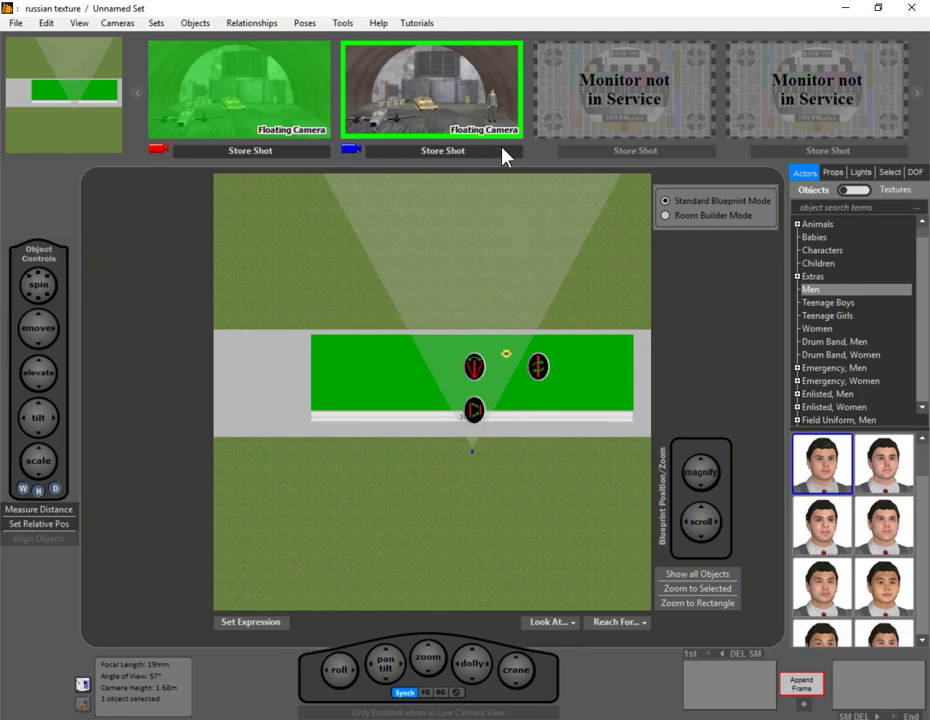
left_click(480, 106)
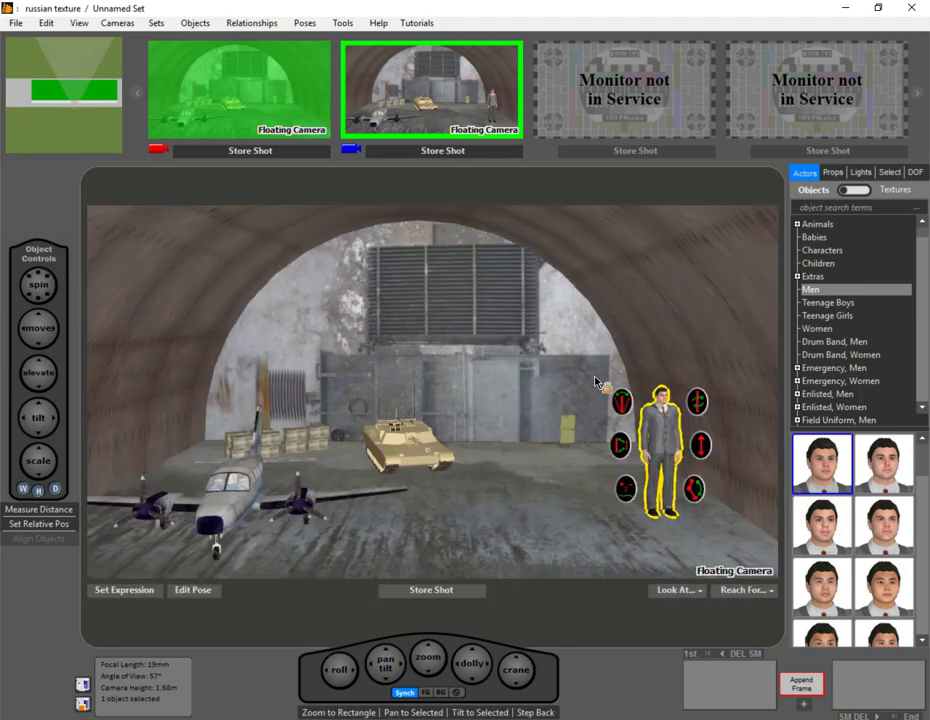
left_click_drag(662, 447, 637, 473)
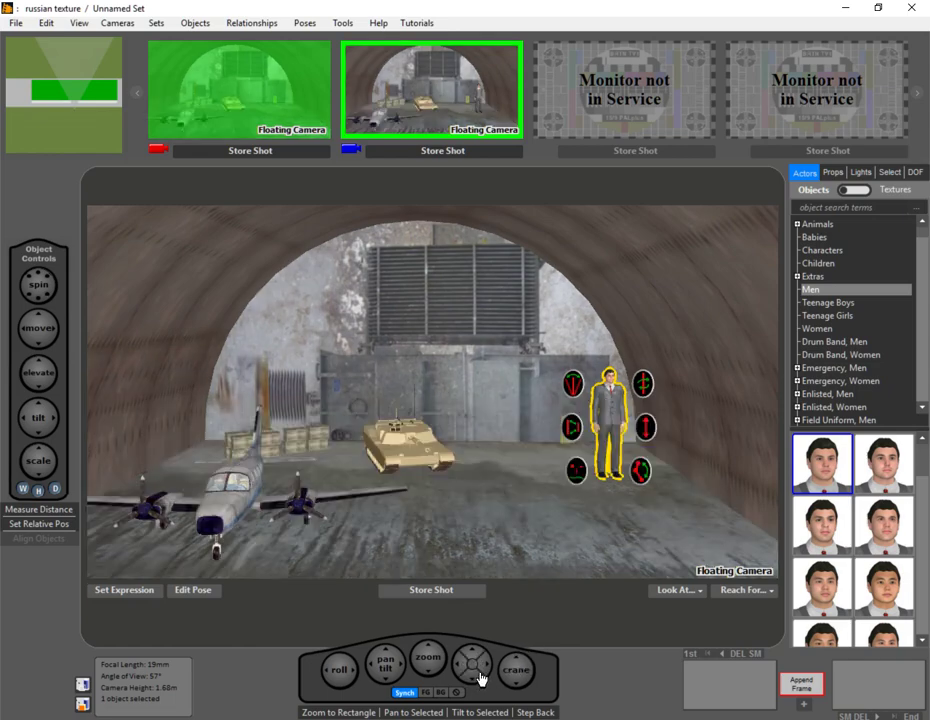
Step: Dolly only the foreground camera, shift the man right, then show Camera A's hangar view
left_click_drag(478, 683, 479, 681)
left_click(426, 692)
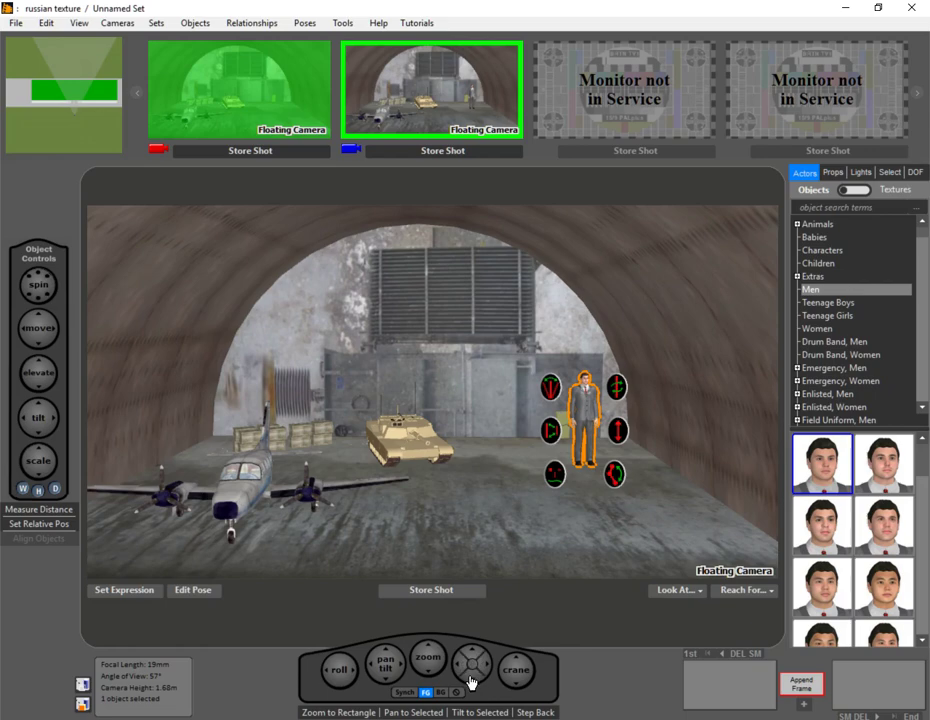
left_click_drag(471, 683, 477, 687)
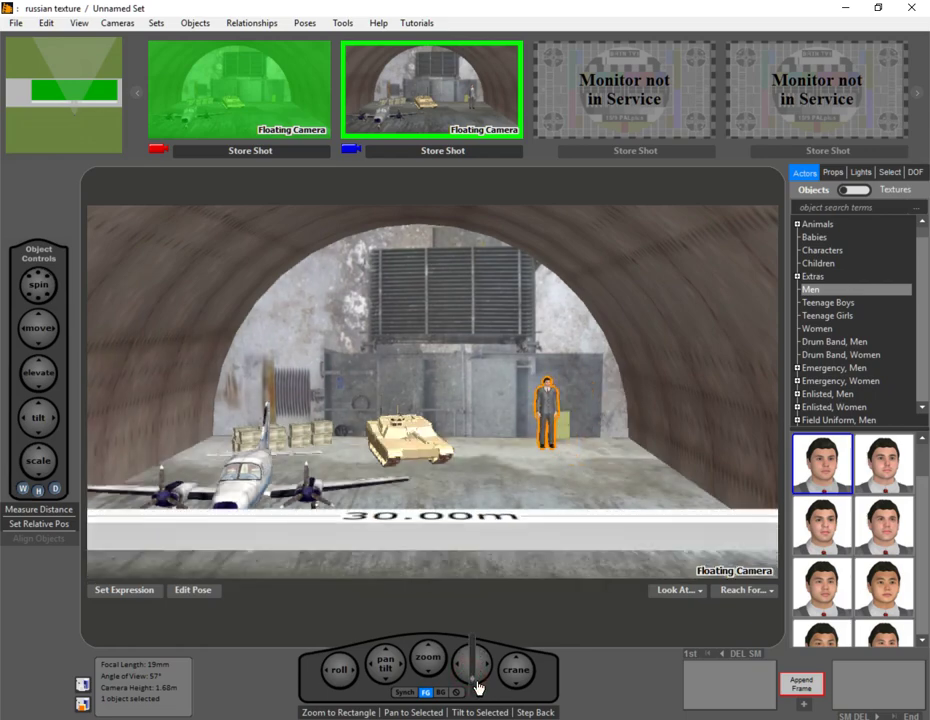
left_click_drag(477, 688, 477, 685)
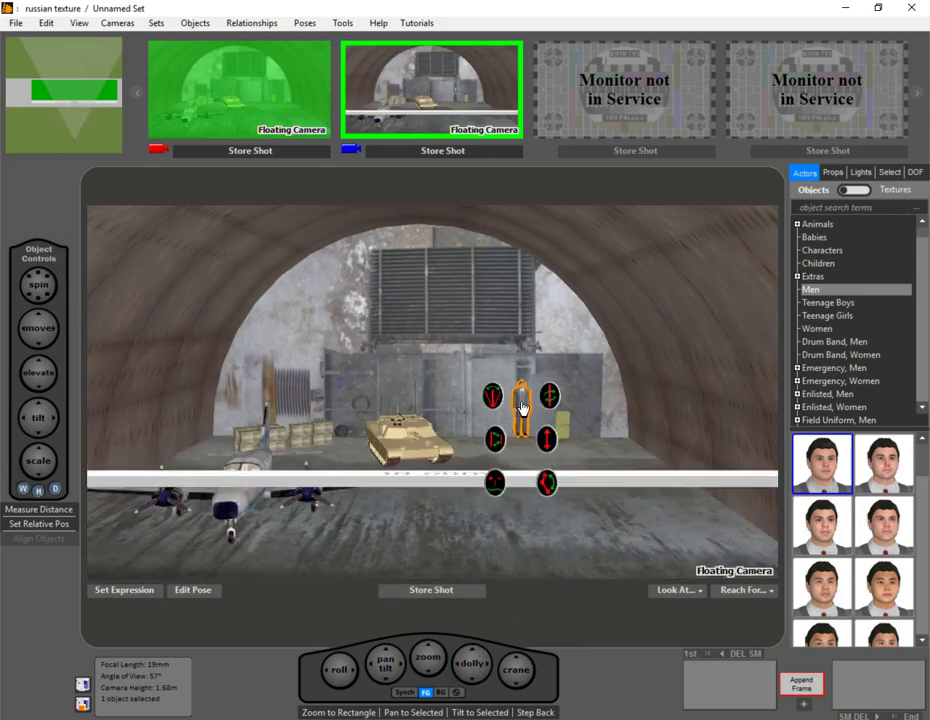
left_click_drag(521, 406, 580, 409)
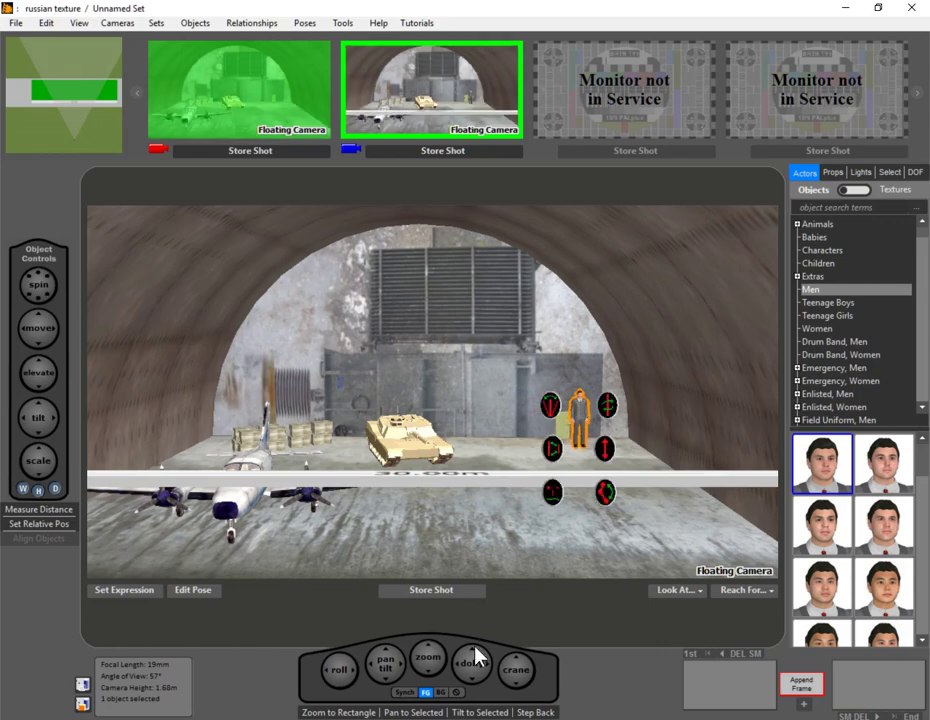
left_click_drag(479, 681, 475, 690)
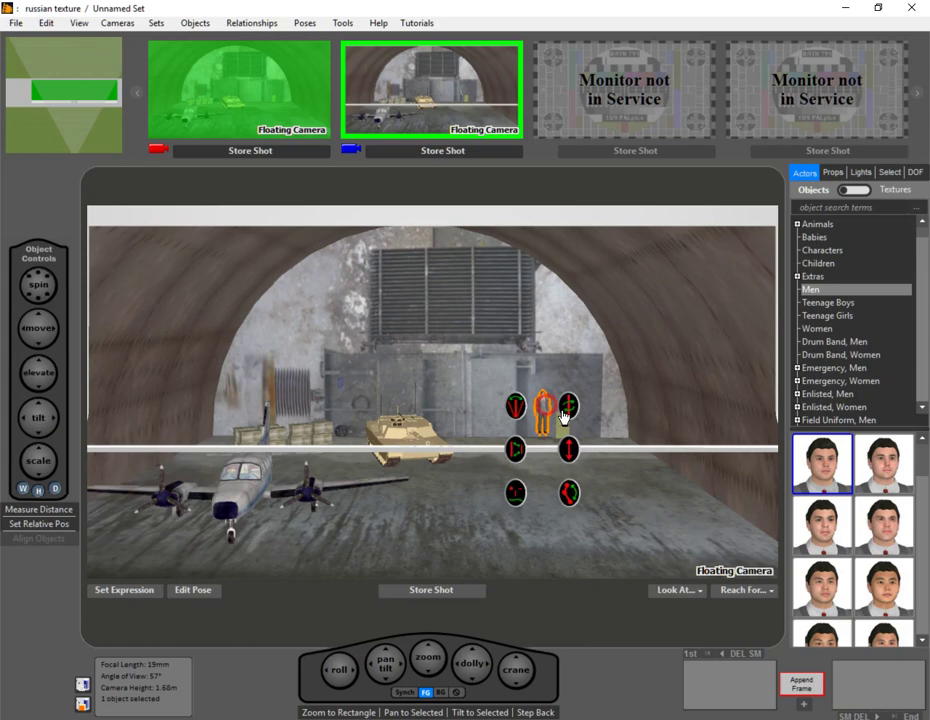
left_click_drag(562, 415, 580, 425)
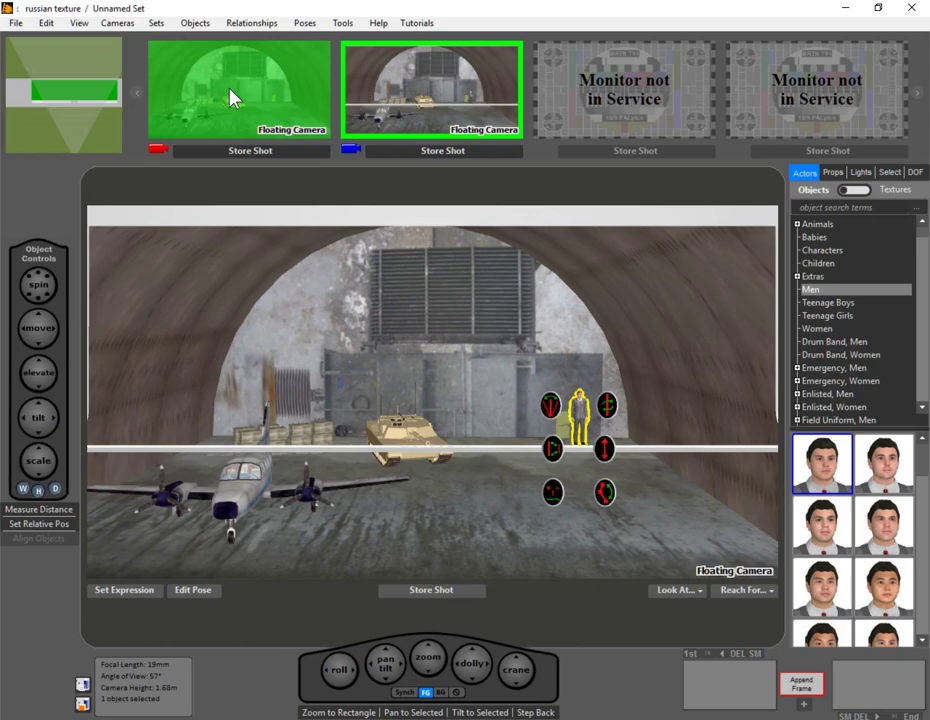
left_click(232, 97)
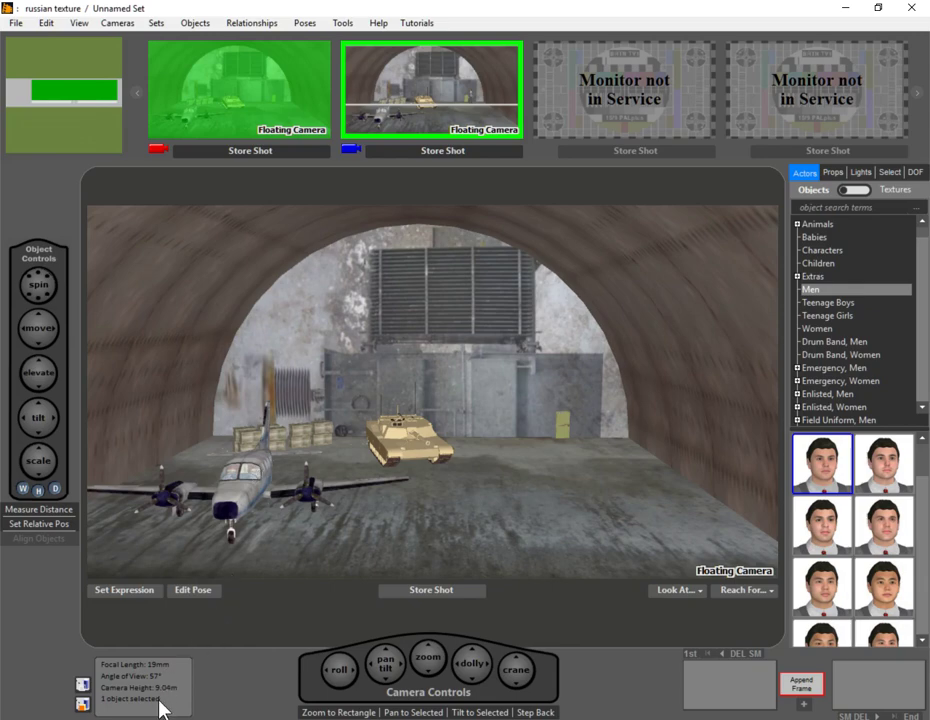
Step: Raise Camera B to 9.00 m via Numeric Elevation, then show the top-down blueprint
left_click(424, 80)
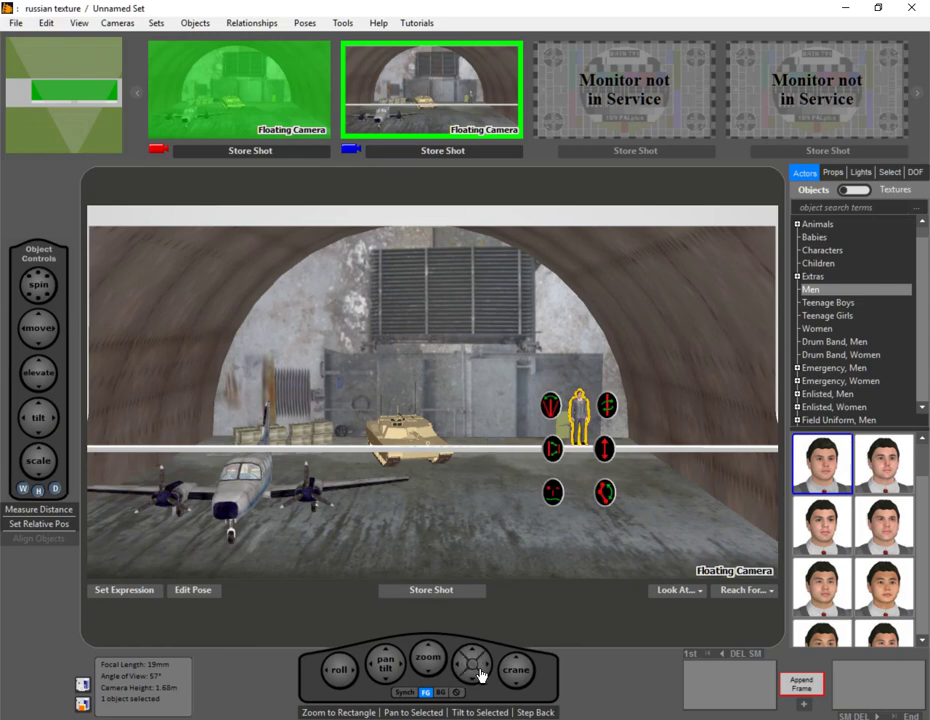
left_click(517, 676)
double_click(511, 552)
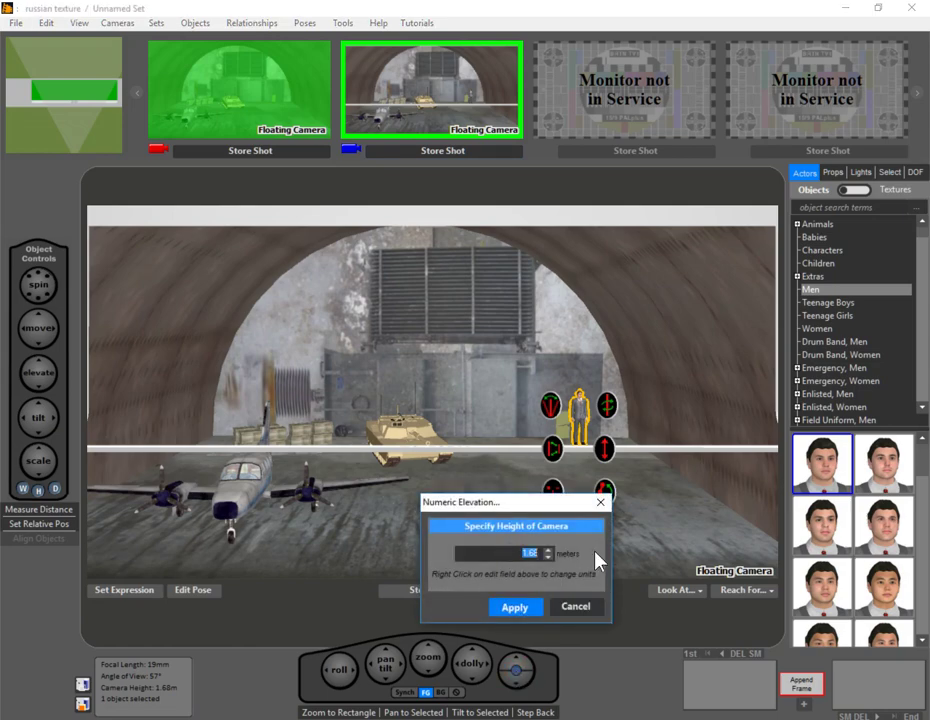
type("5")
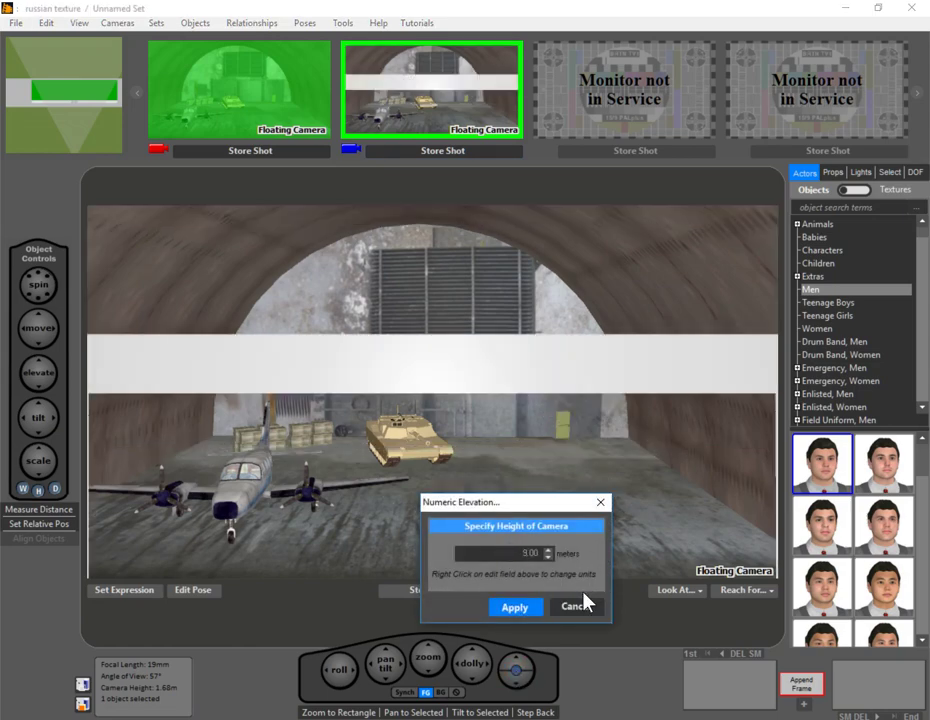
left_click(531, 610)
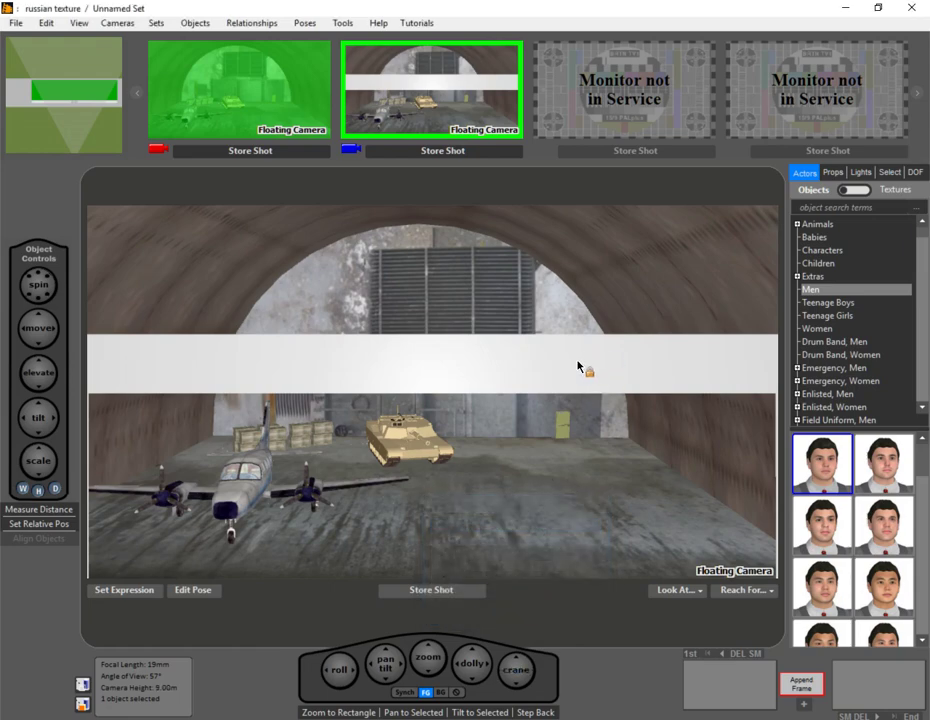
left_click(111, 116)
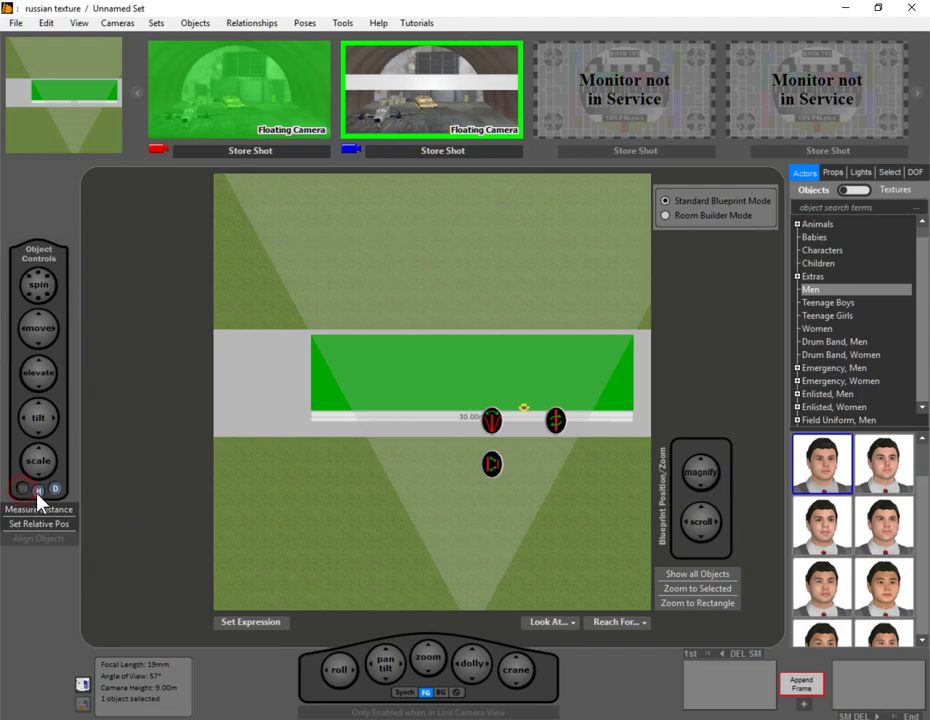
Step: Move the small orange object onto the green screen's edge and enlarge the green screen
mouse_move(44, 463)
left_mouse_down()
mouse_move(44, 544)
mouse_move(4, 473)
left_mouse_up()
left_click_drag(287, 424, 336, 494)
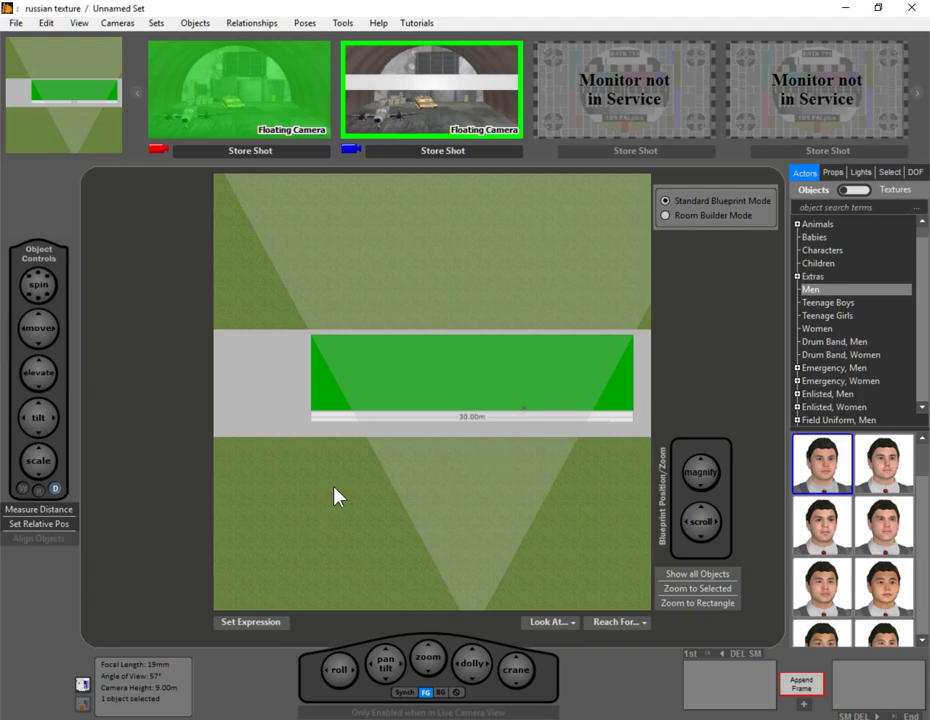
left_click(387, 376)
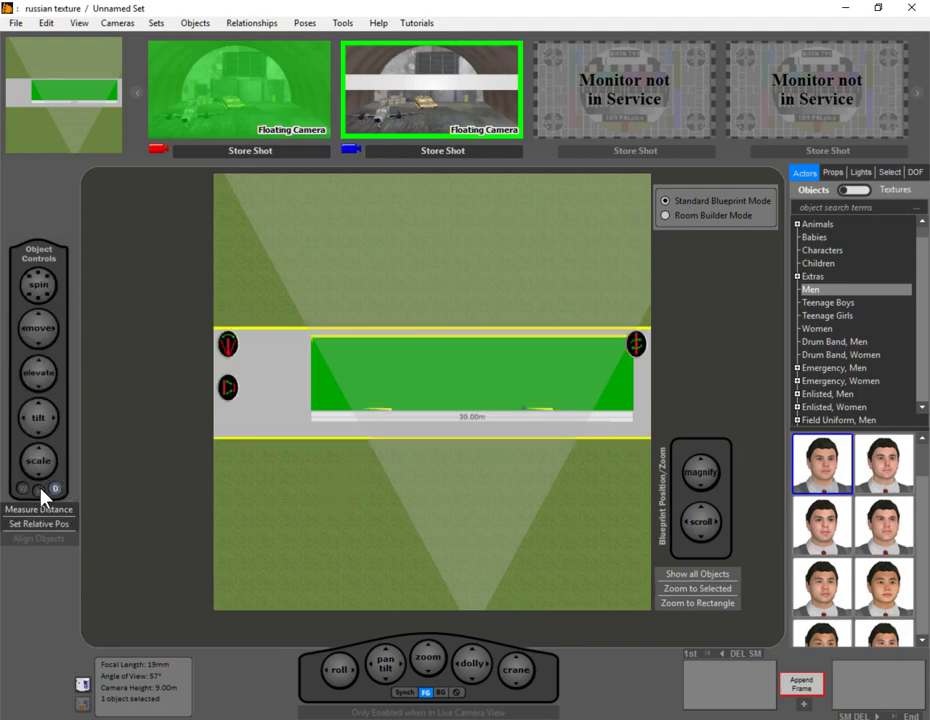
left_click_drag(48, 465, 44, 482)
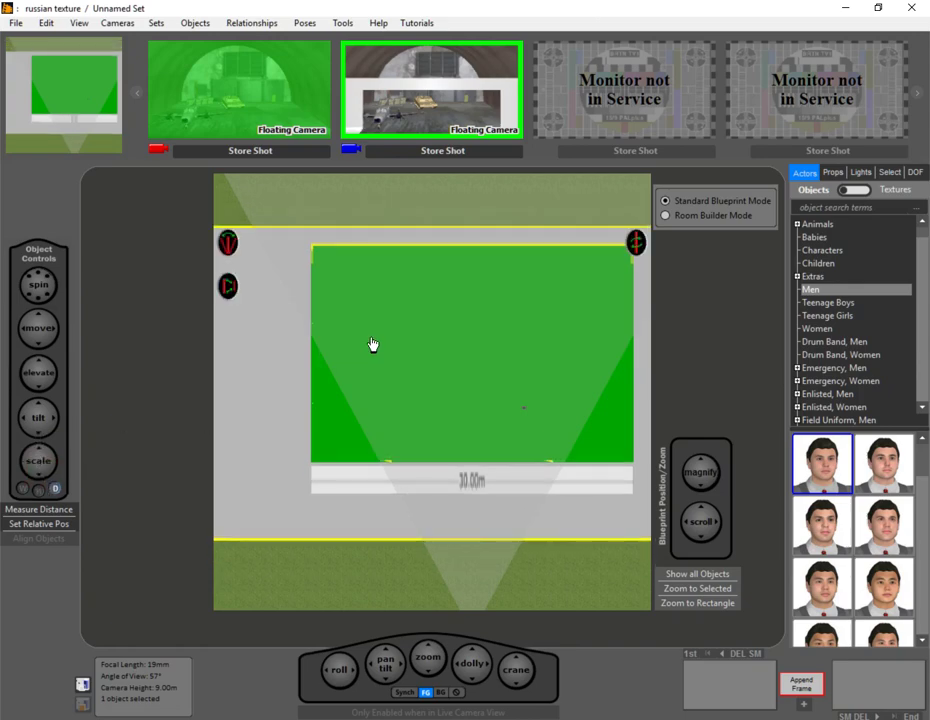
Step: Adjust Camera B's tilt and dolly to frame the actor, and reopen compositing setup
left_click(447, 128)
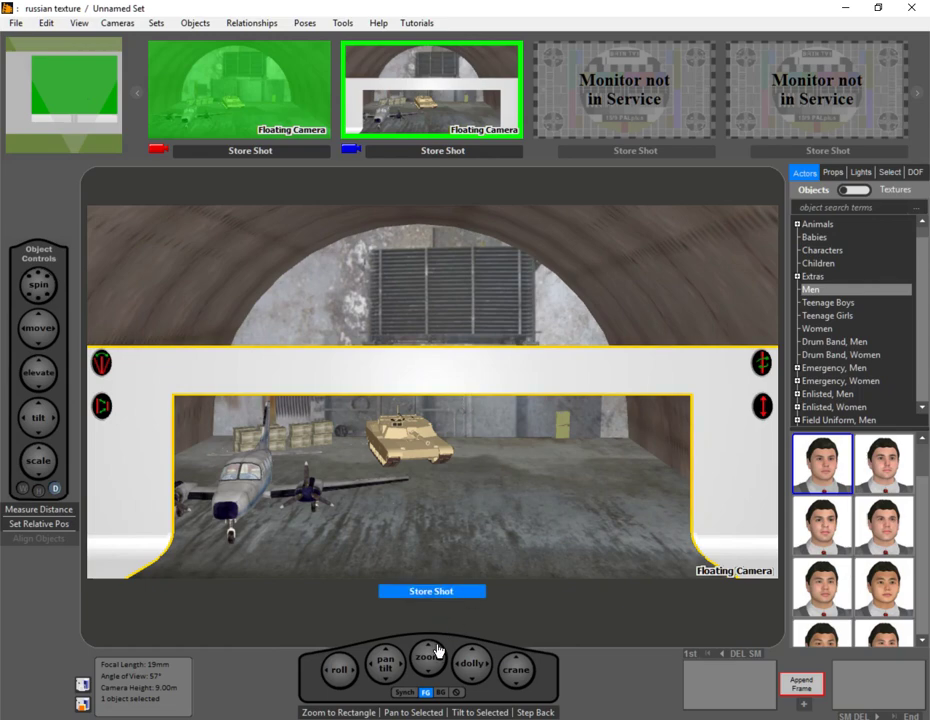
left_click(387, 680)
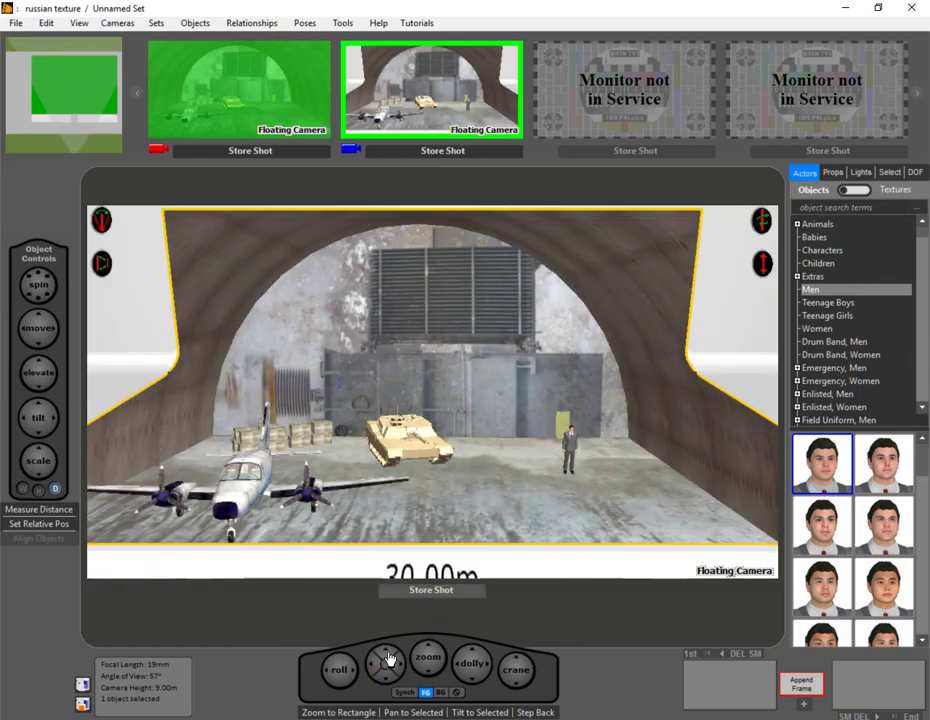
left_click(384, 679)
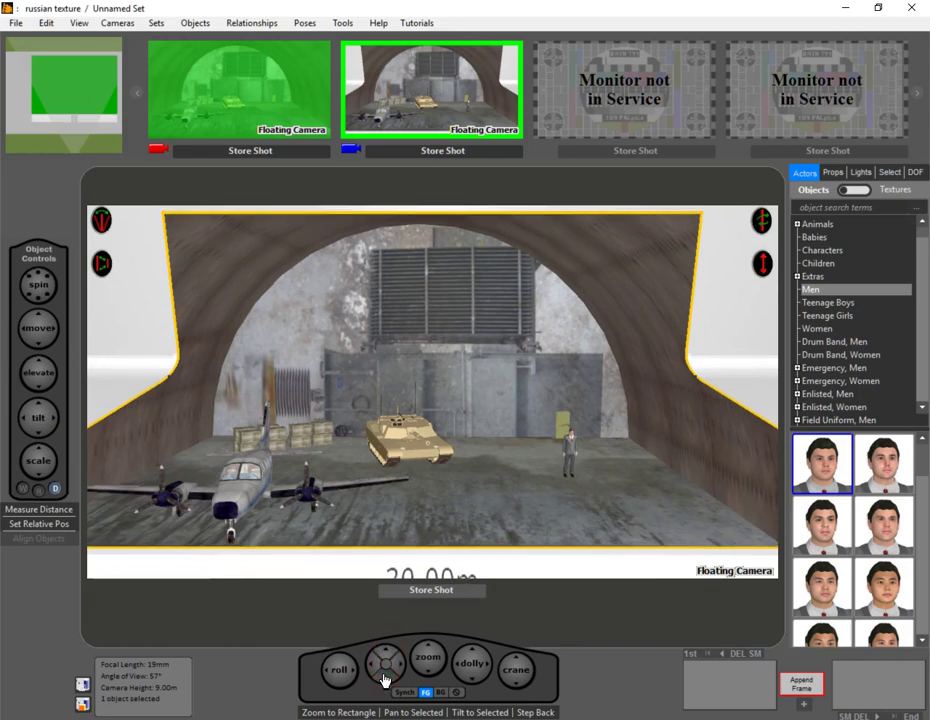
left_click(384, 680)
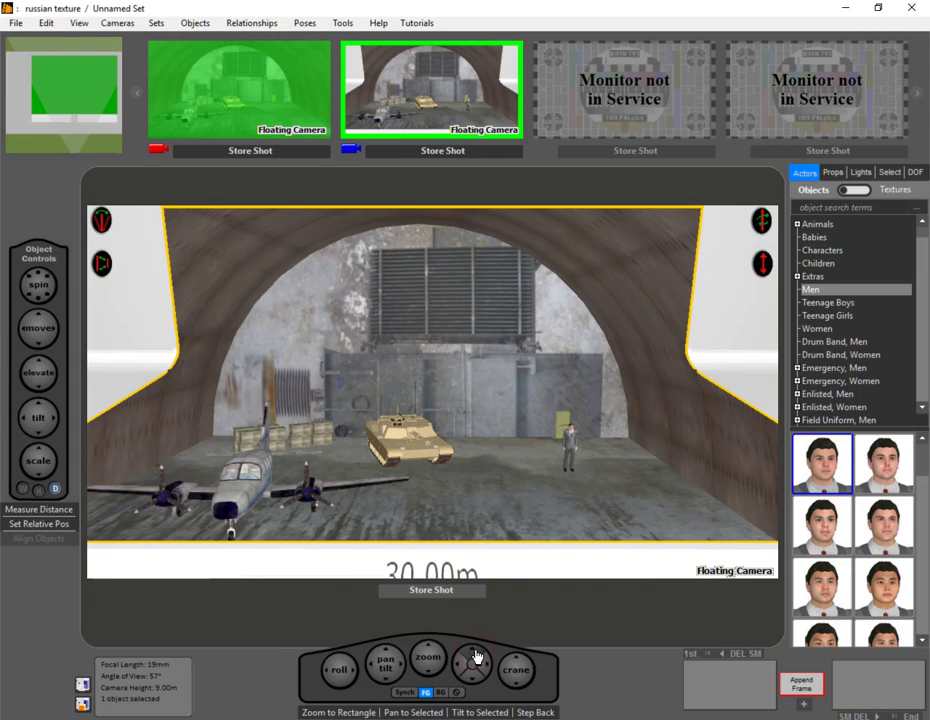
left_click(476, 659)
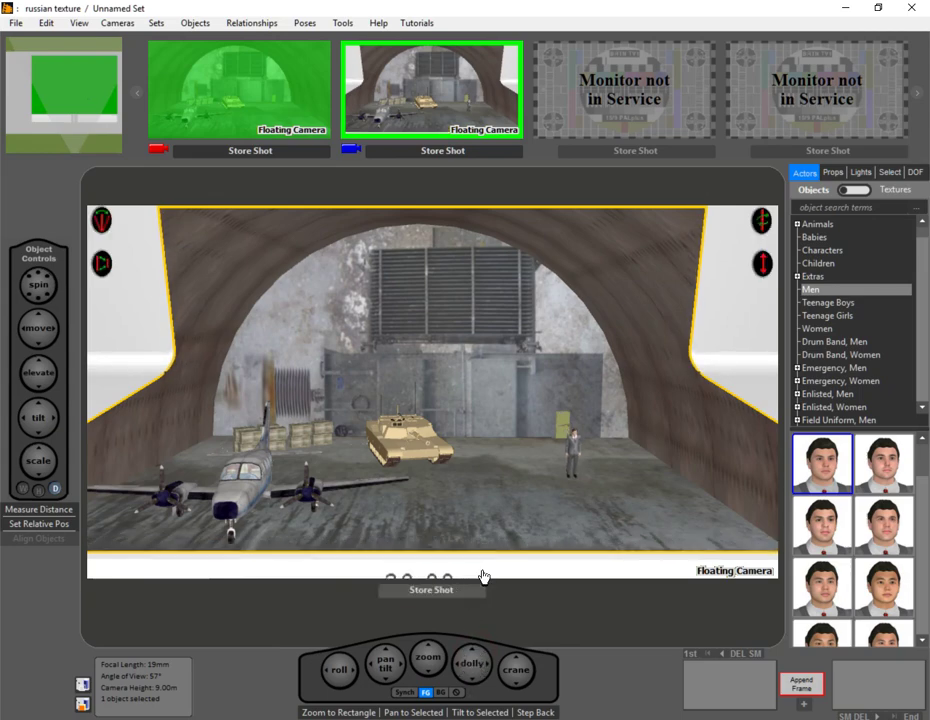
left_click(482, 577)
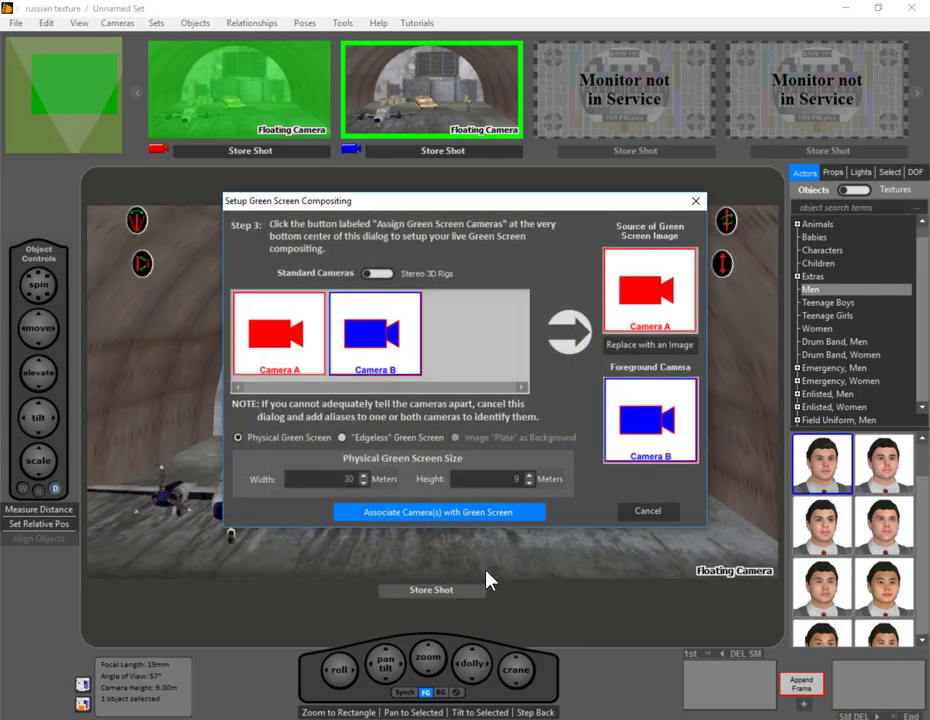
Step: Switch the green screen to Edgeless, re-associate the cameras, and make Camera B live
left_click(378, 441)
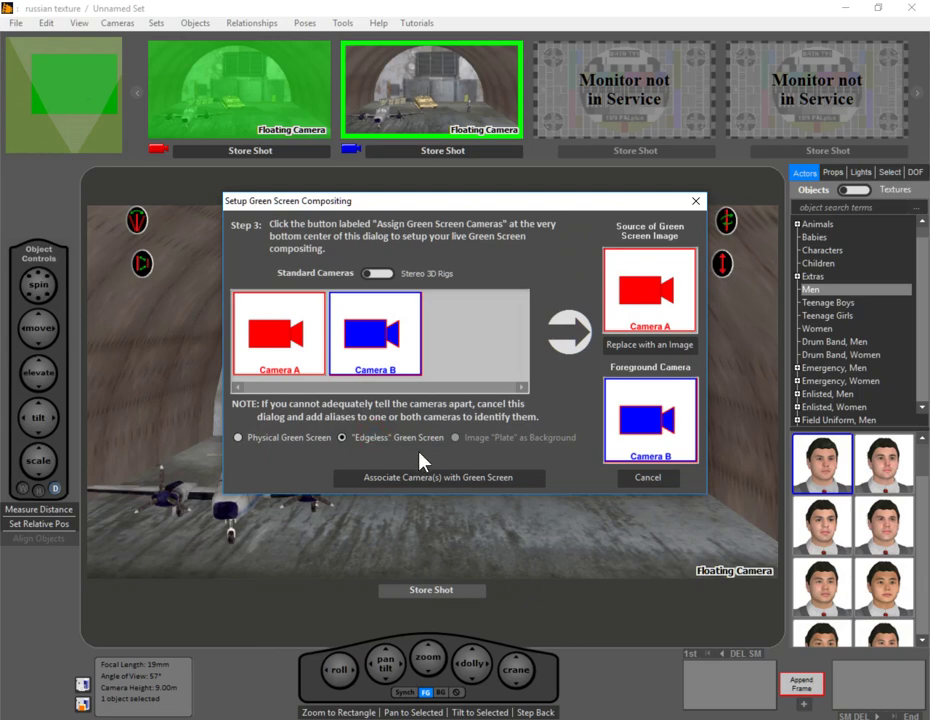
left_click(431, 487)
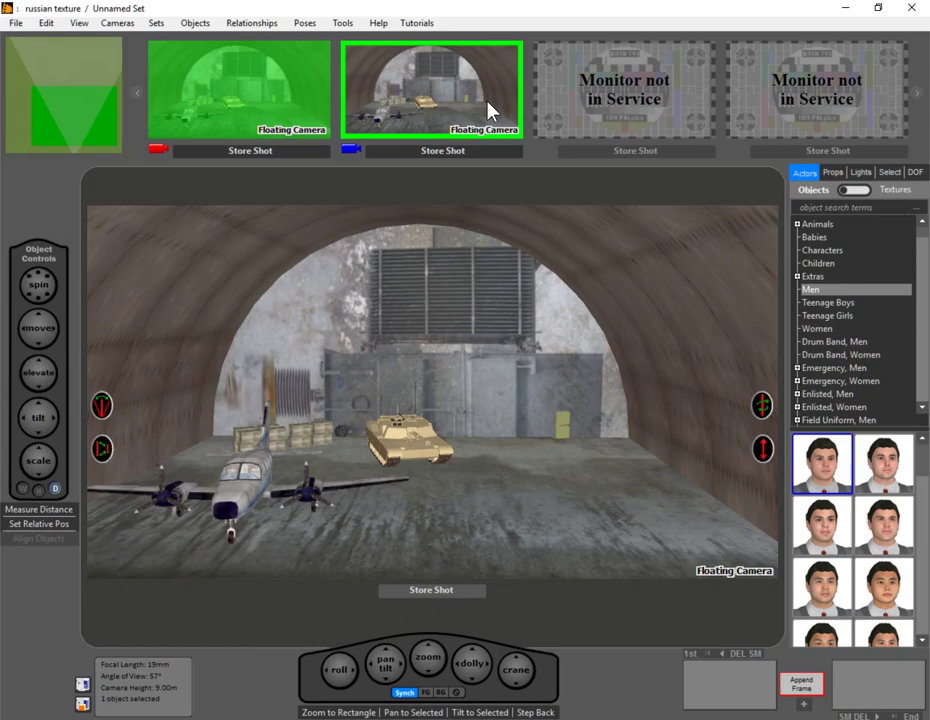
left_click(490, 112)
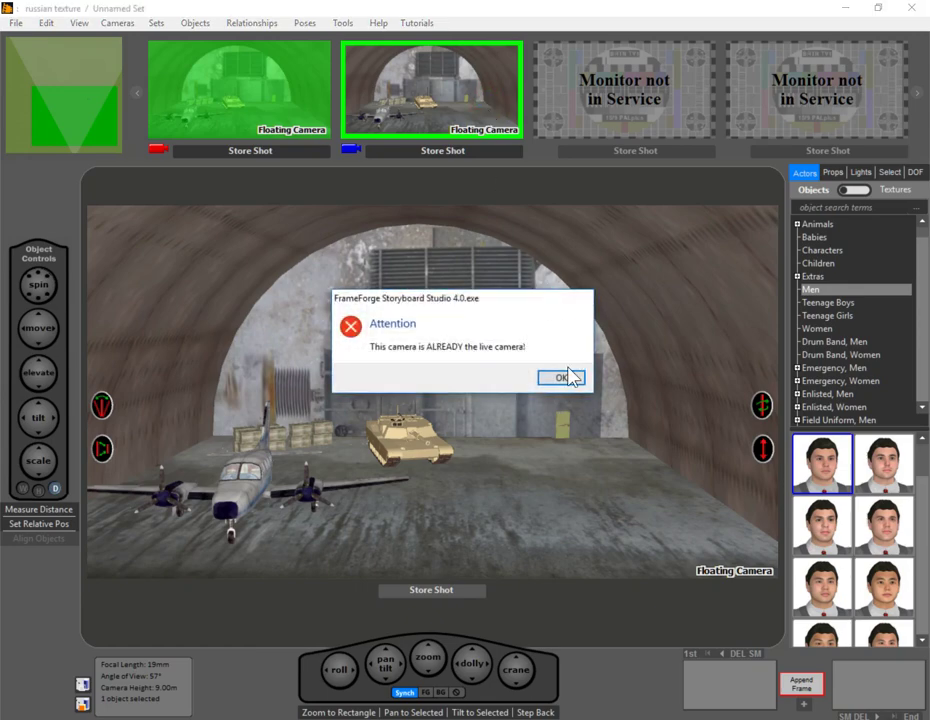
left_click(566, 377)
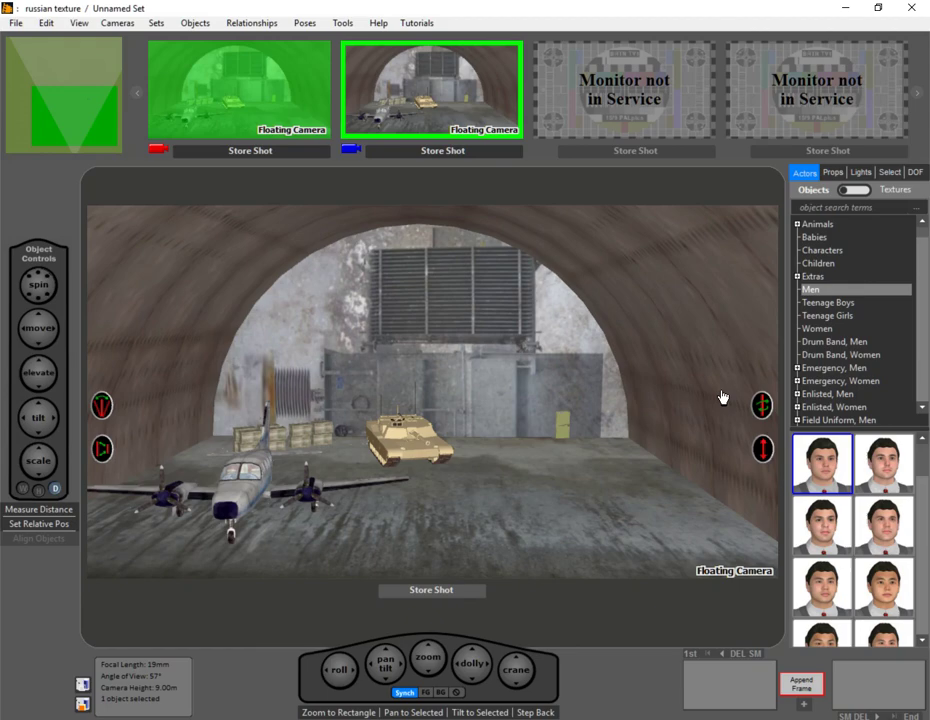
Step: Place a man before the edgeless screen, pull Camera B back to 36mm, and show the blueprint
left_click(596, 469)
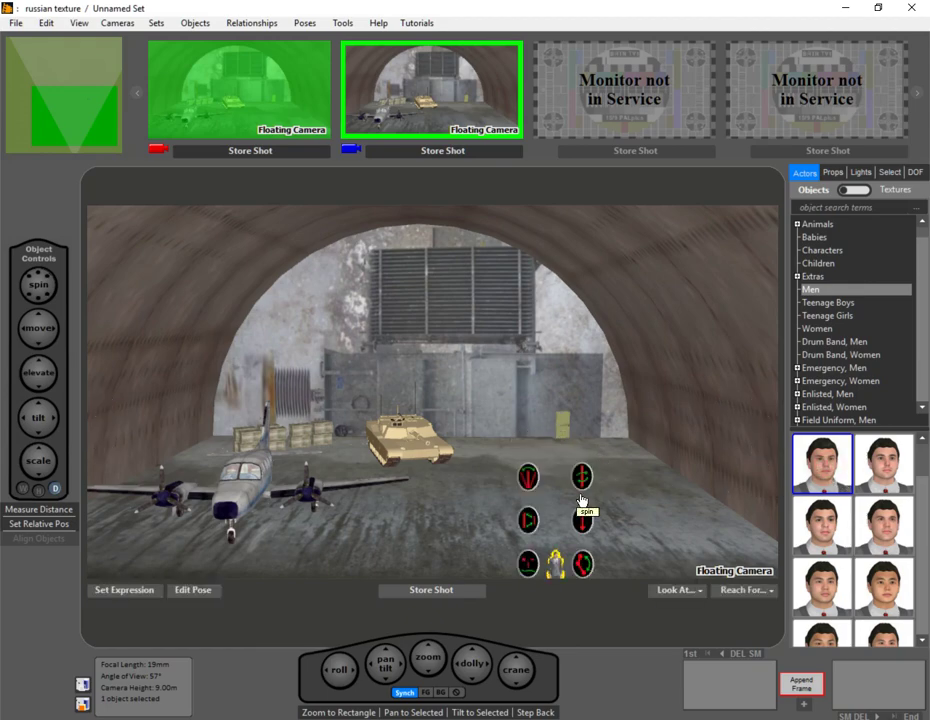
left_click_drag(580, 500, 568, 541)
left_click_drag(555, 572, 556, 563)
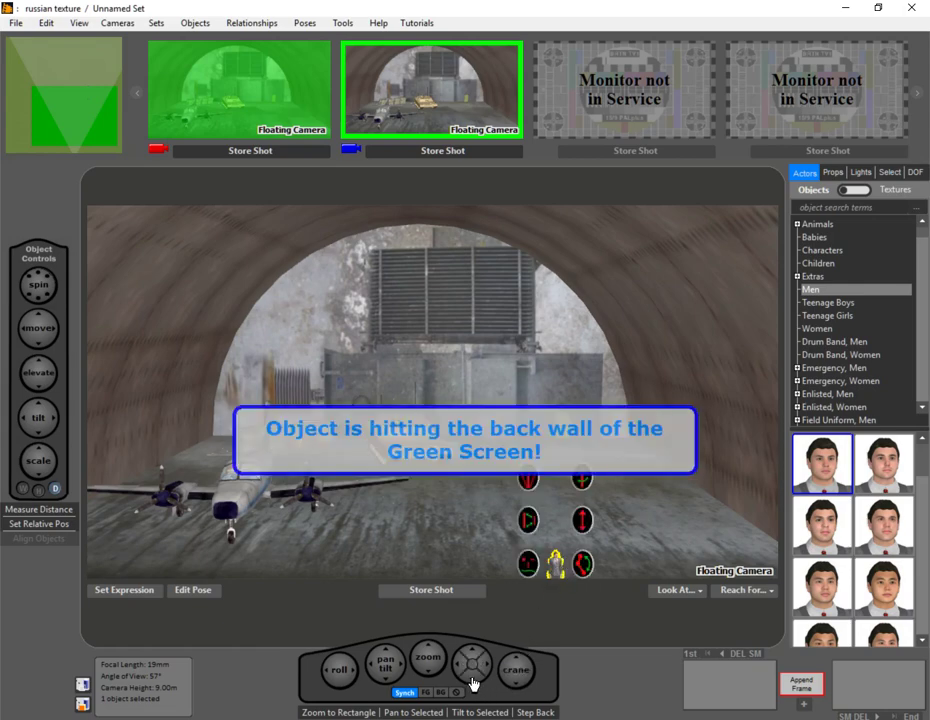
left_click_drag(475, 664, 442, 640)
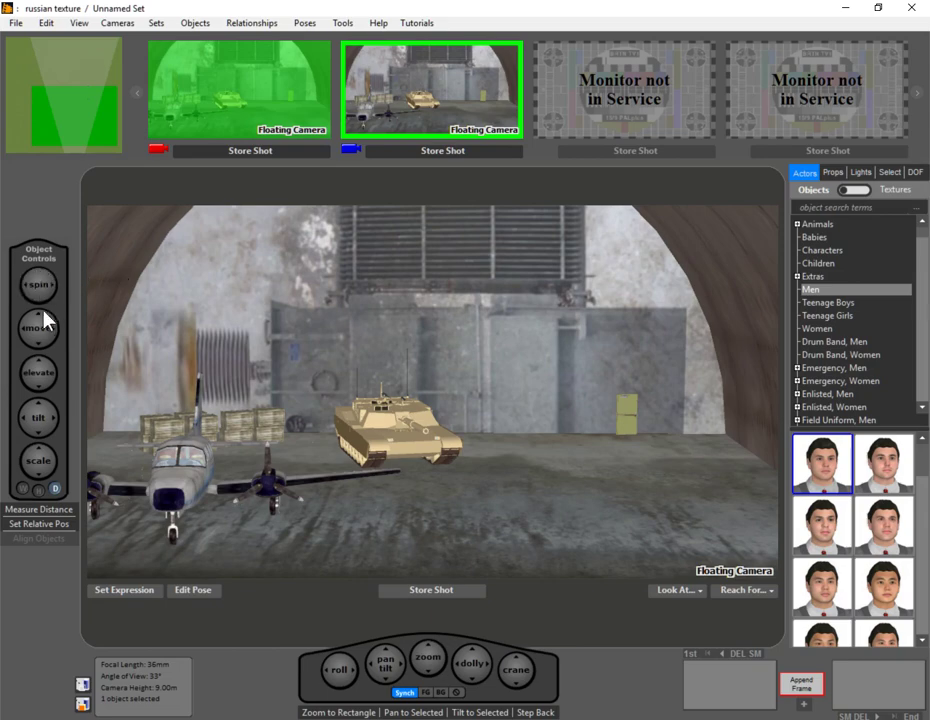
left_click_drag(44, 315, 44, 320)
left_click(71, 120)
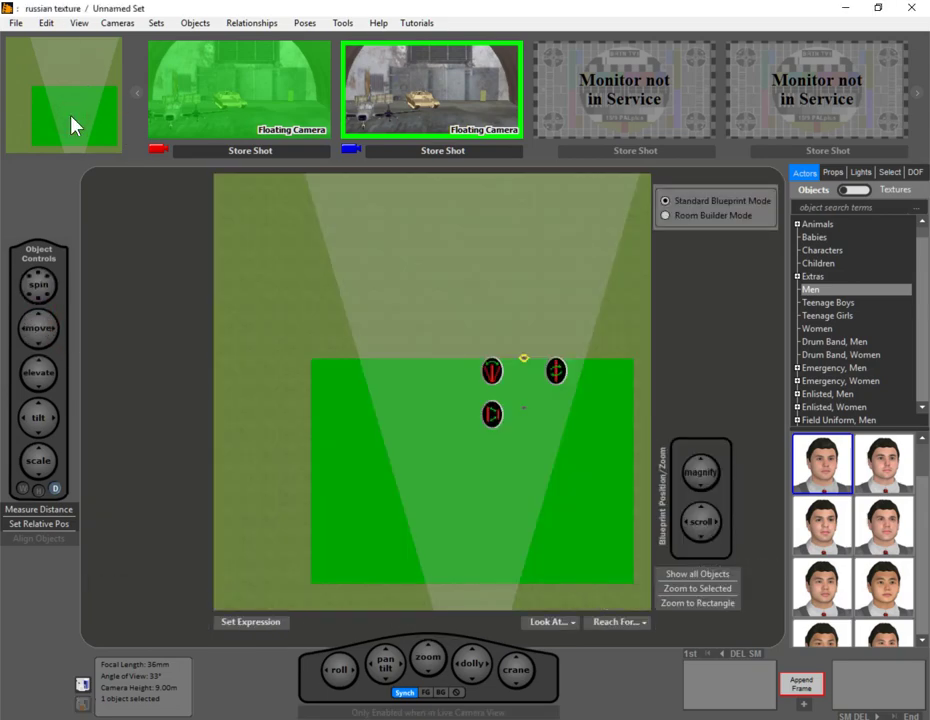